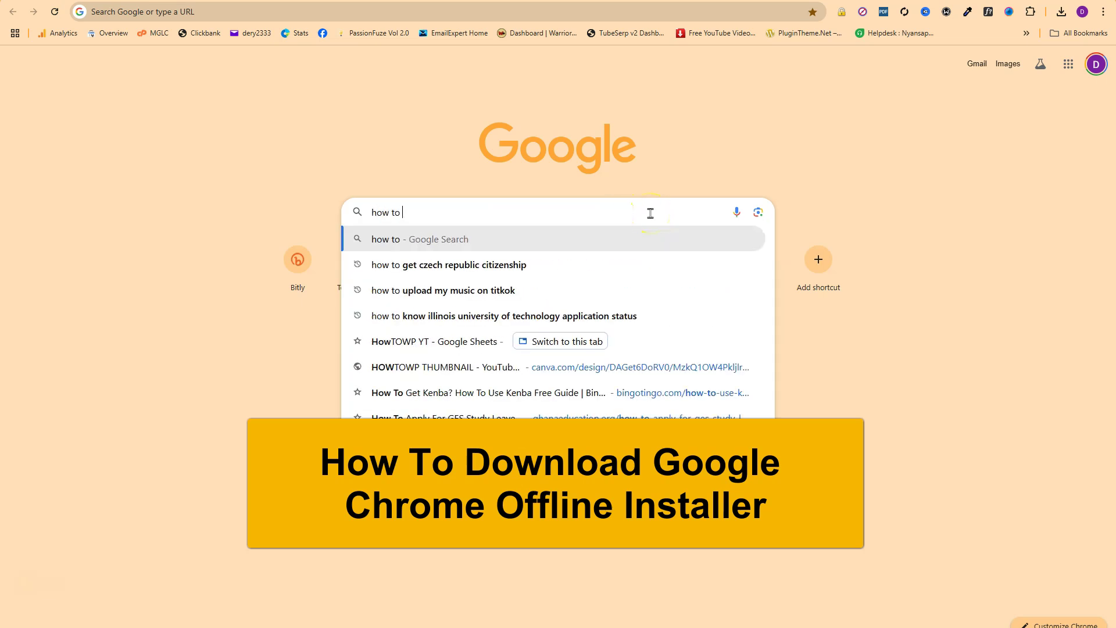
type("download goo")
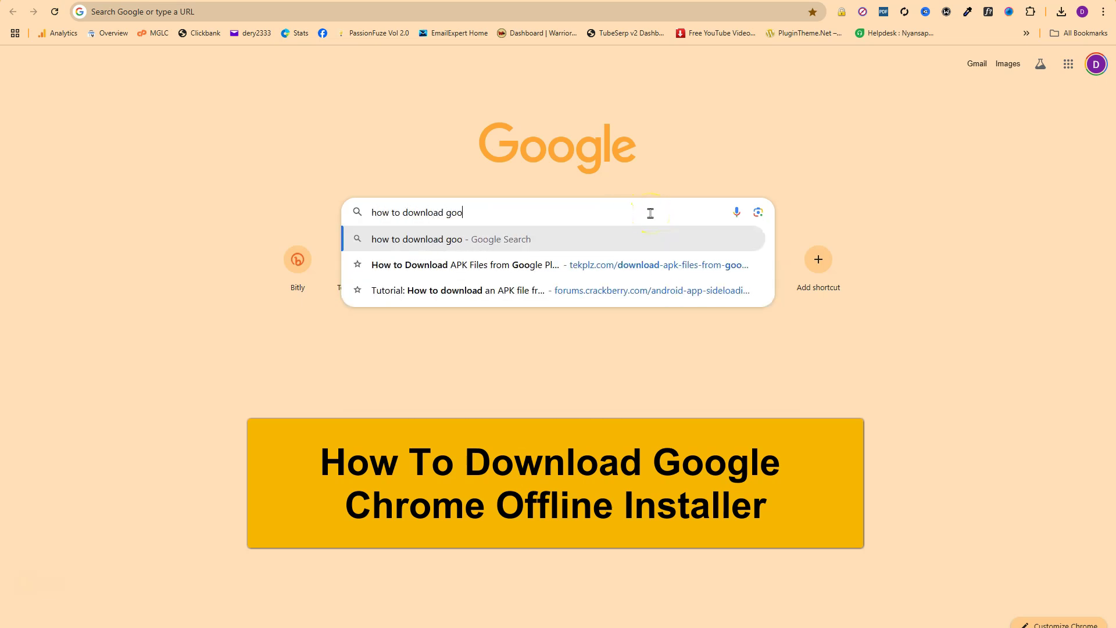
type("gle chrome offline insta")
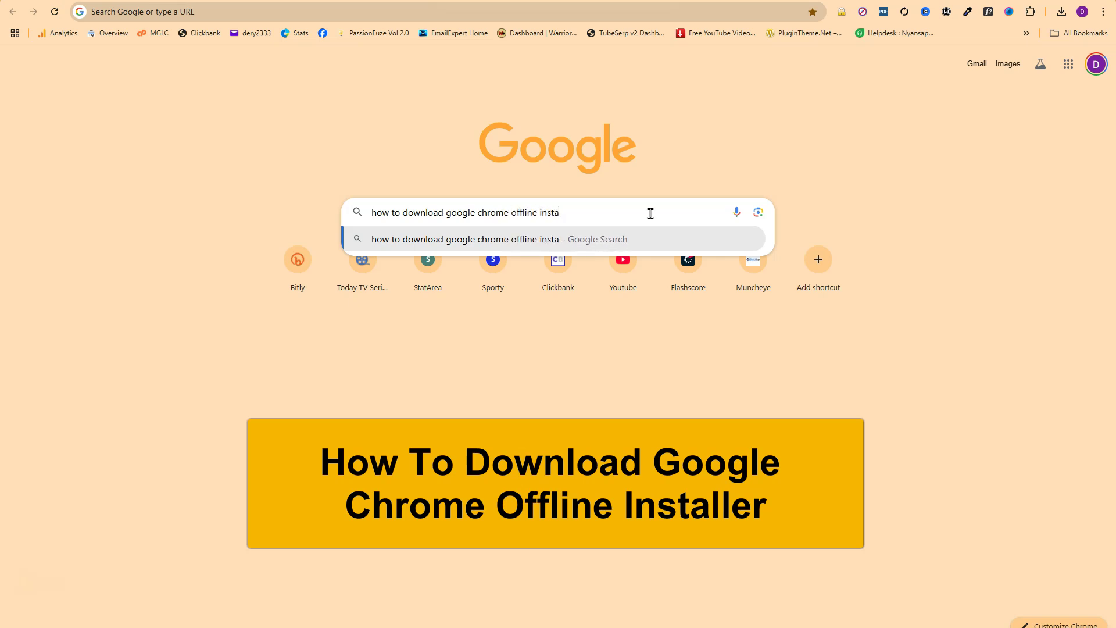
type("ller")
Search Google for the Chrome offline installer to reach the 'Download and install Google Chrome' help article.
key("Return")
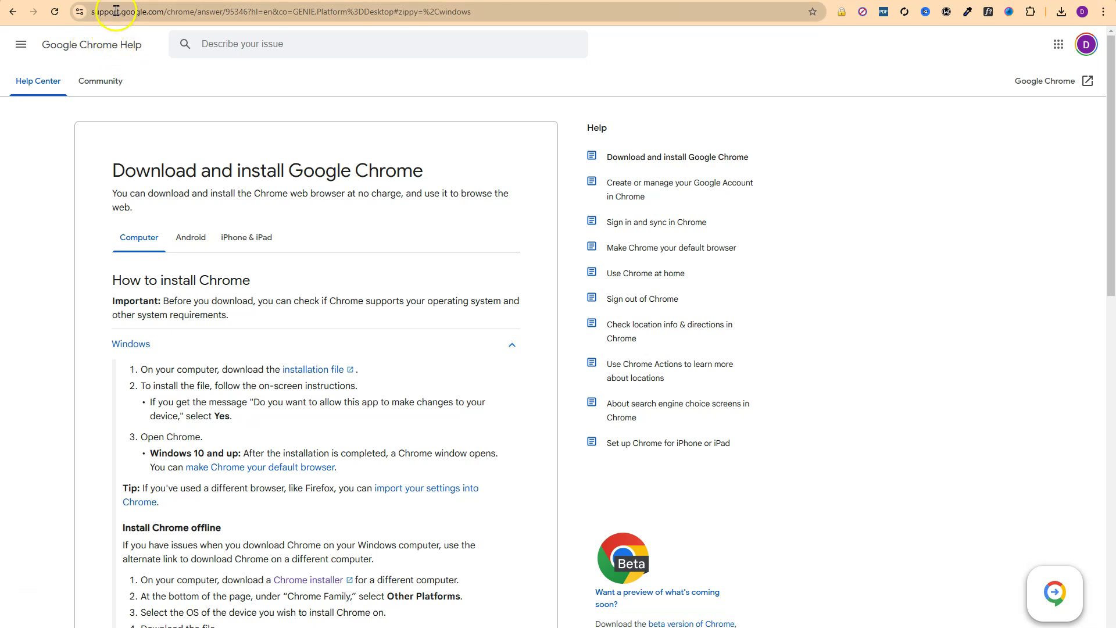
Open the 'Chrome installer' link from the help article's Windows 'Install Chrome offline' section.
key("alt+Left")
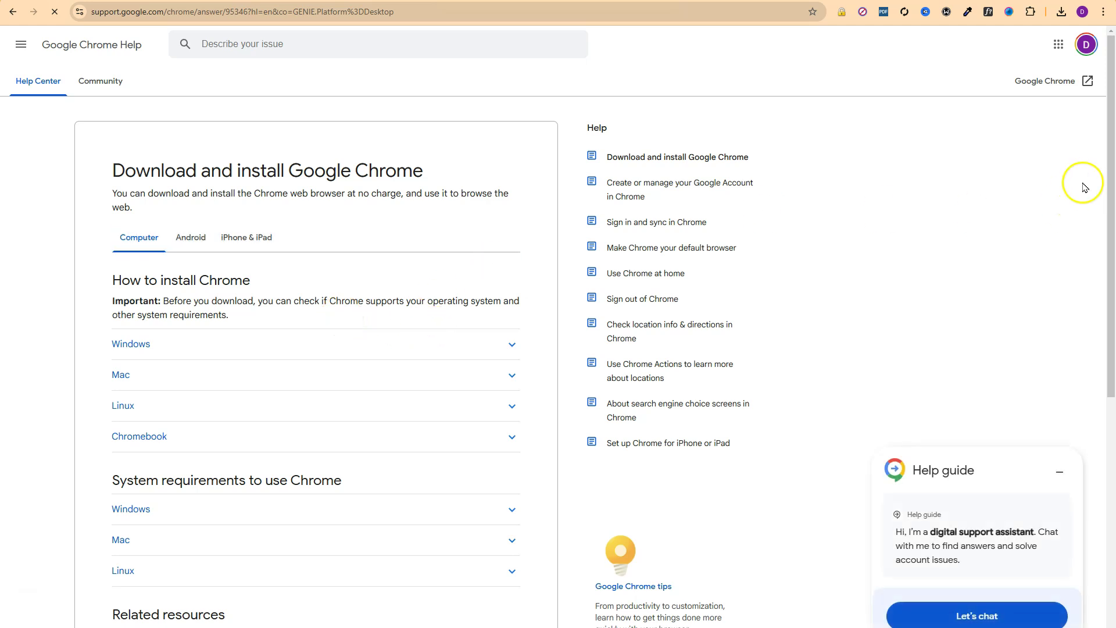
left_click_drag(1112, 151, 1112, 274)
scroll(1112, 273, "up", 1)
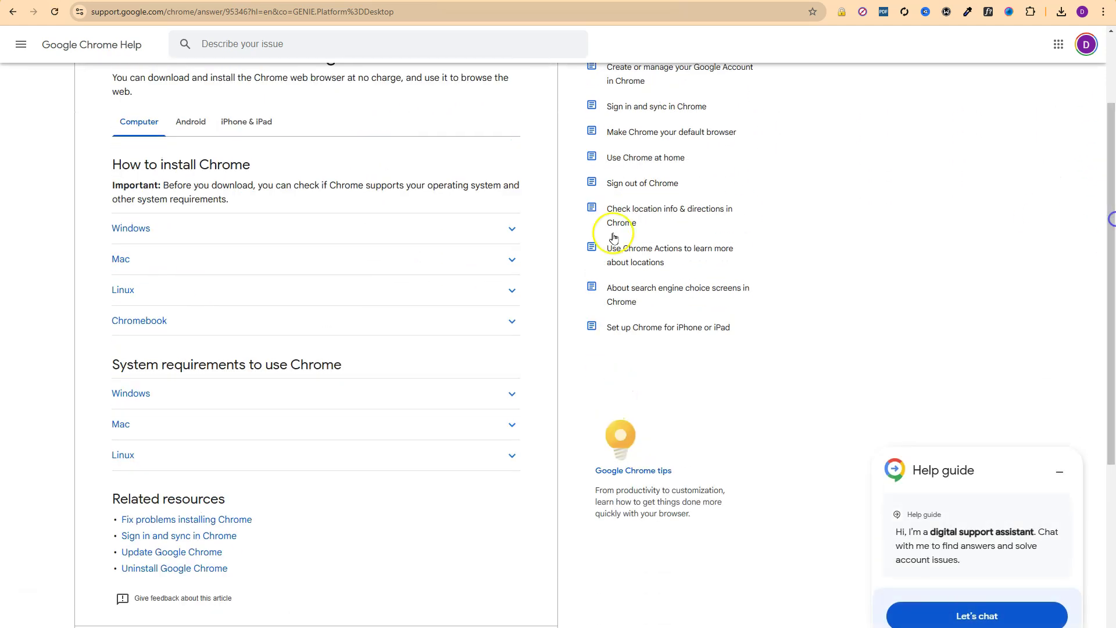
left_click(310, 228)
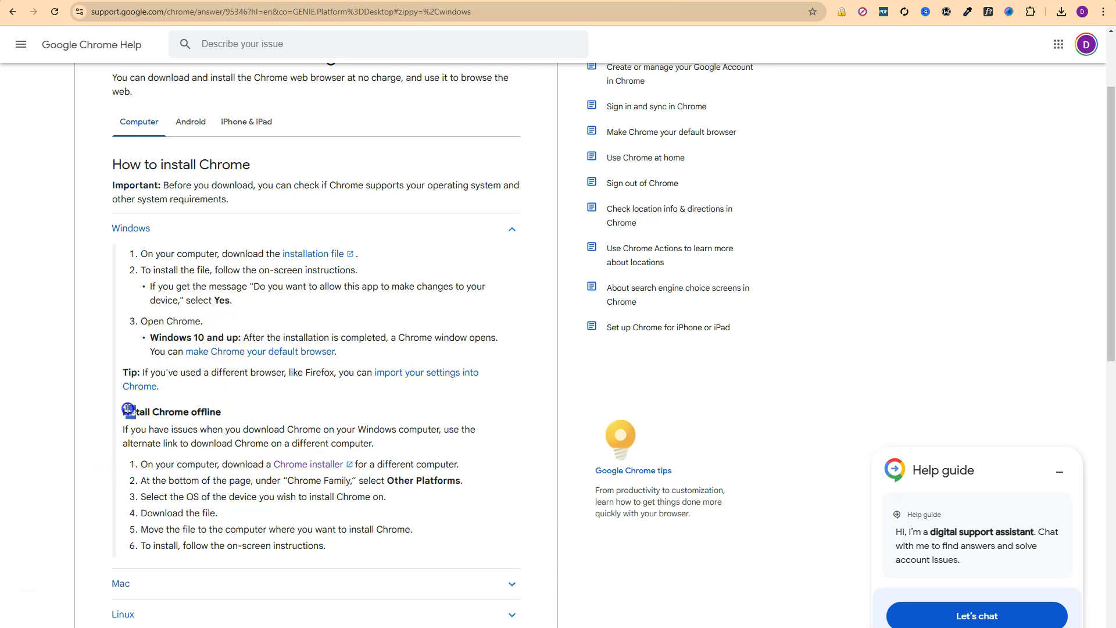
left_click_drag(124, 411, 237, 411)
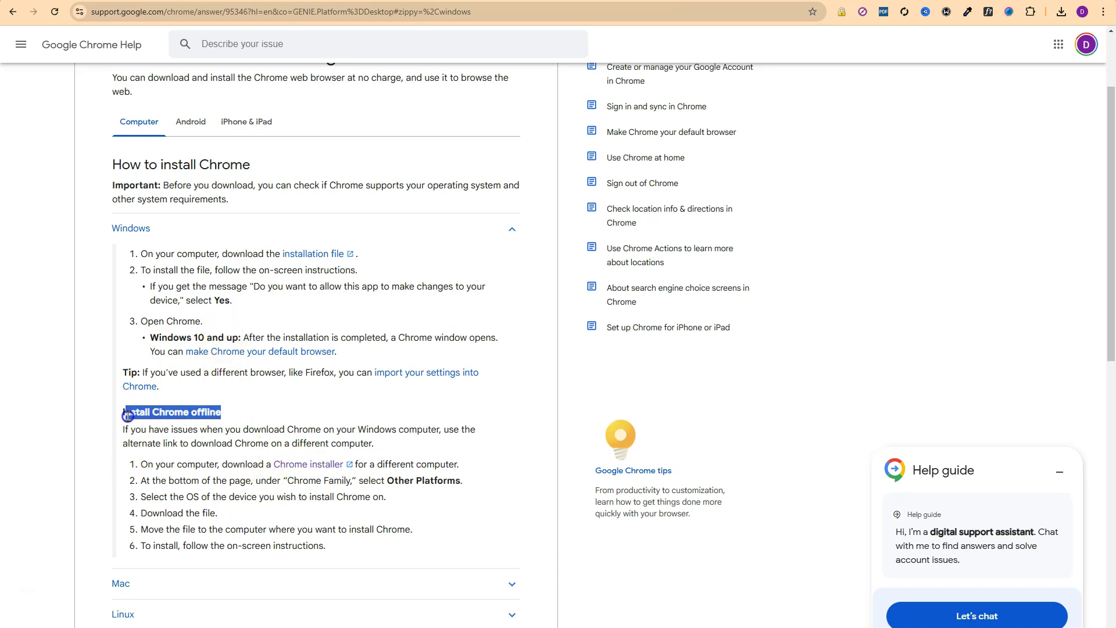
left_click(124, 420)
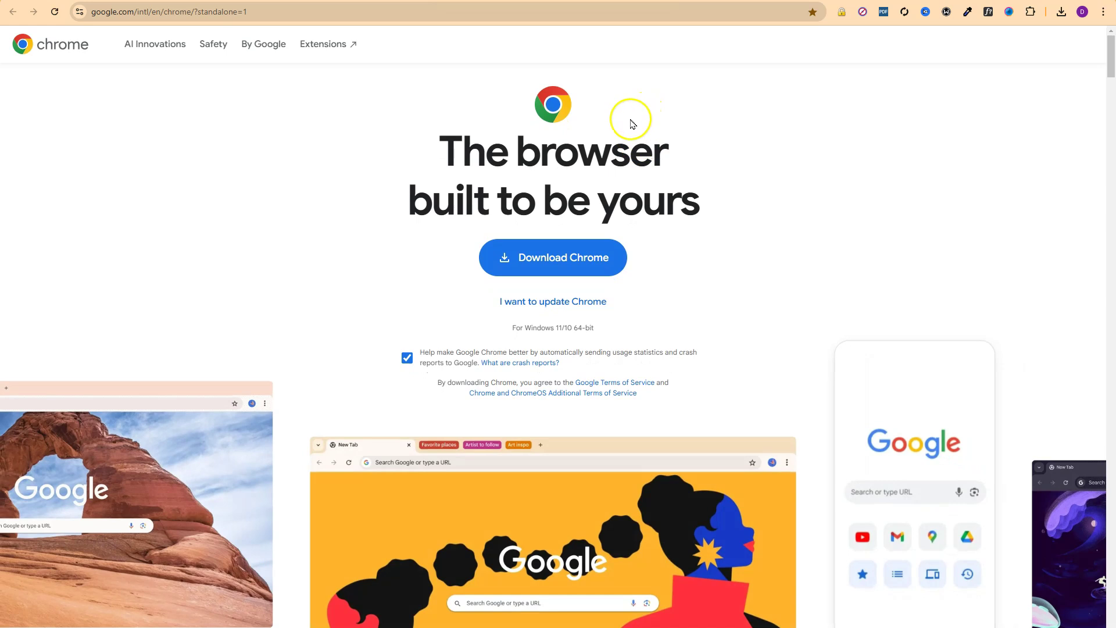
Download the 123 MB standalone Chrome installer and dismiss the download-complete and save dialogs.
left_click(556, 266)
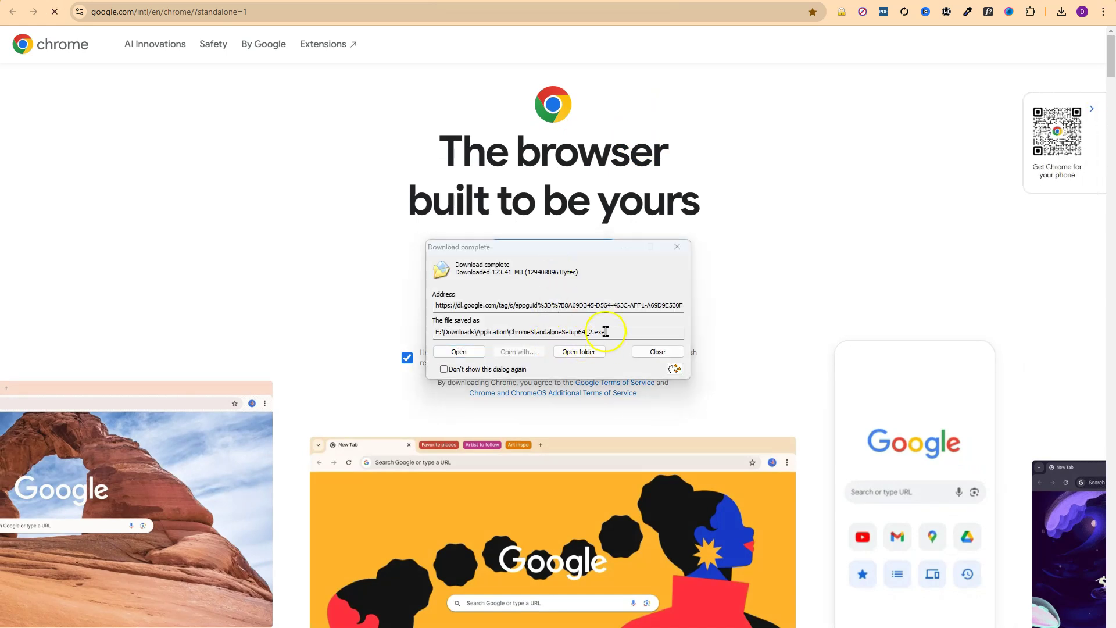
left_click_drag(606, 331, 387, 330)
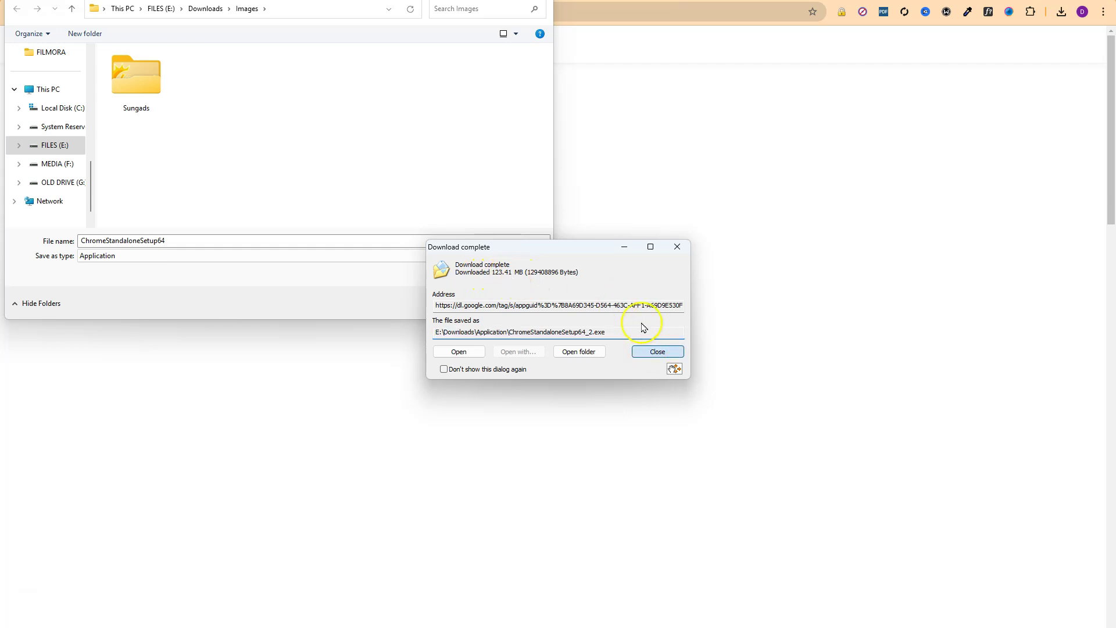
left_click(654, 352)
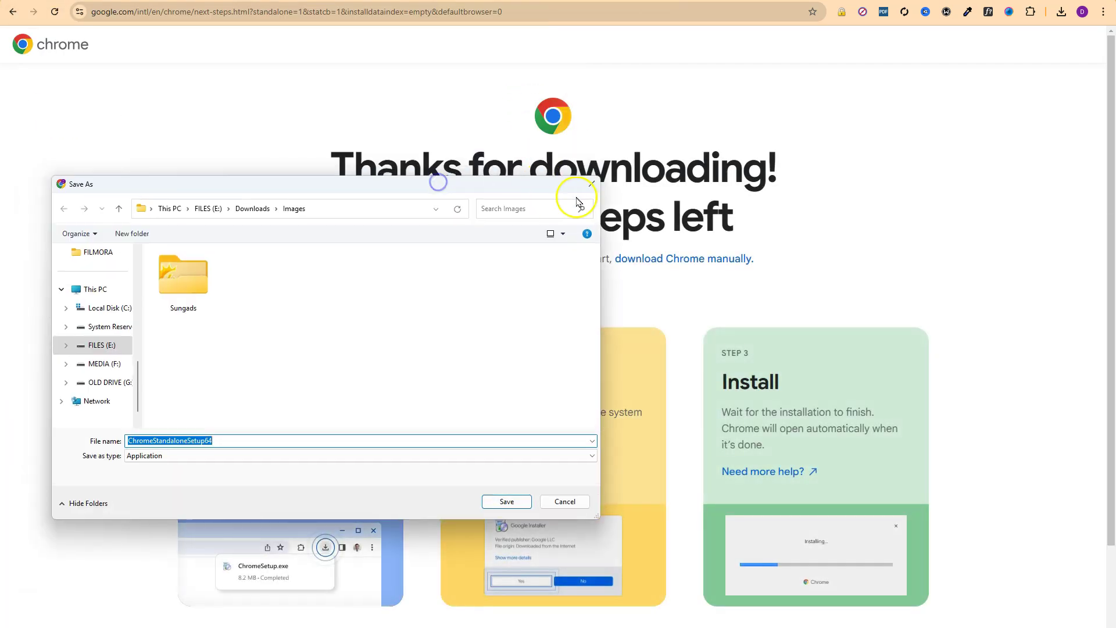
left_click(591, 182)
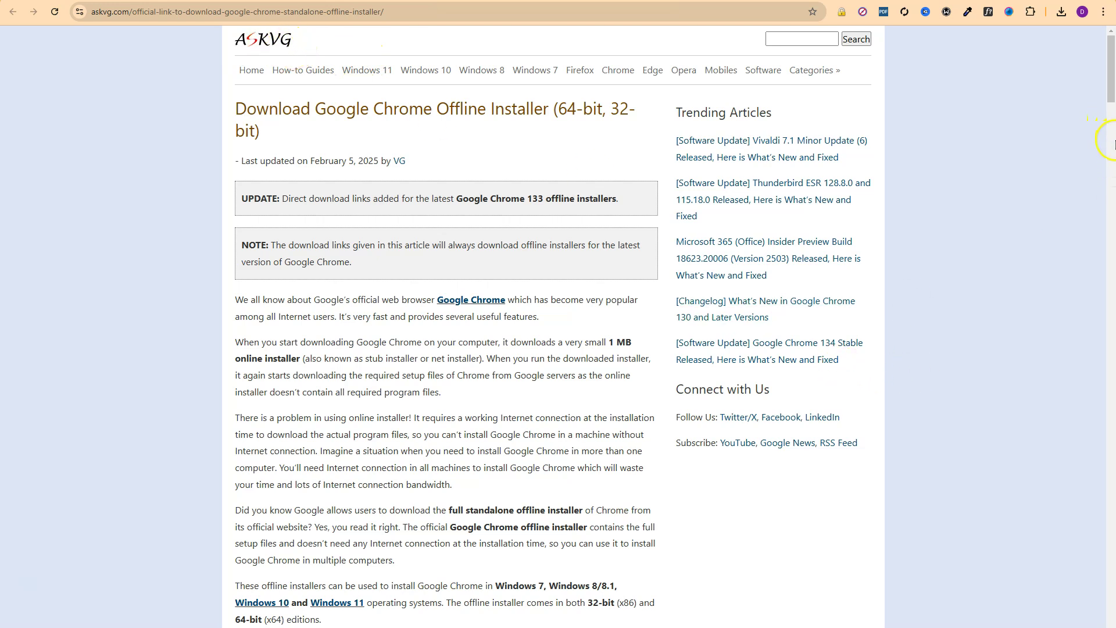
scroll(558, 349, "down", 1)
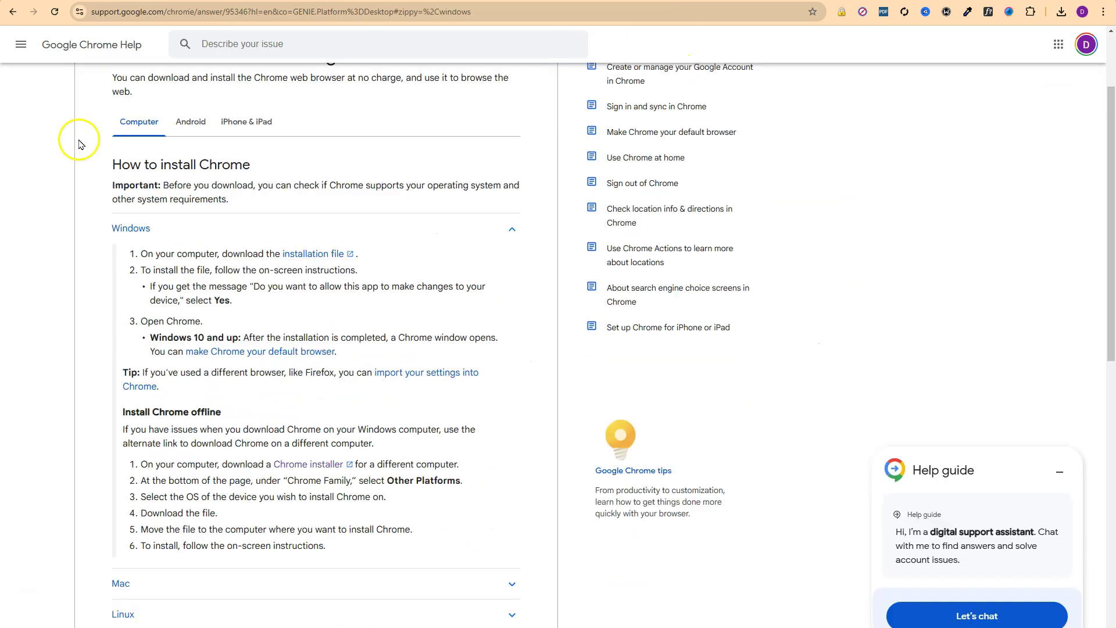
left_click(13, 12)
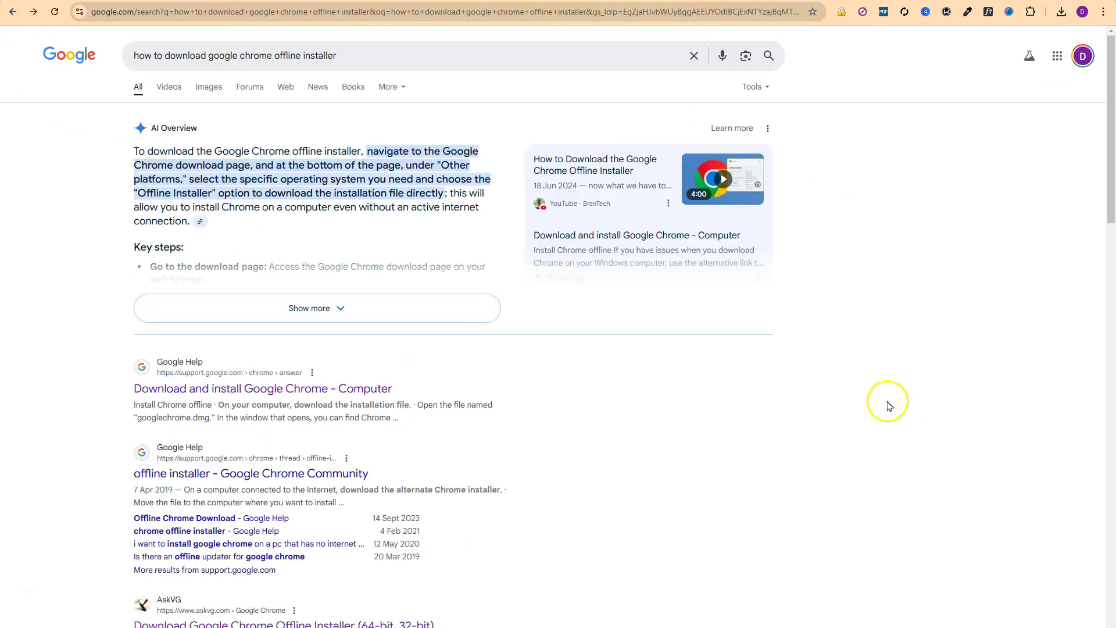
left_click_drag(1106, 117, 1113, 502)
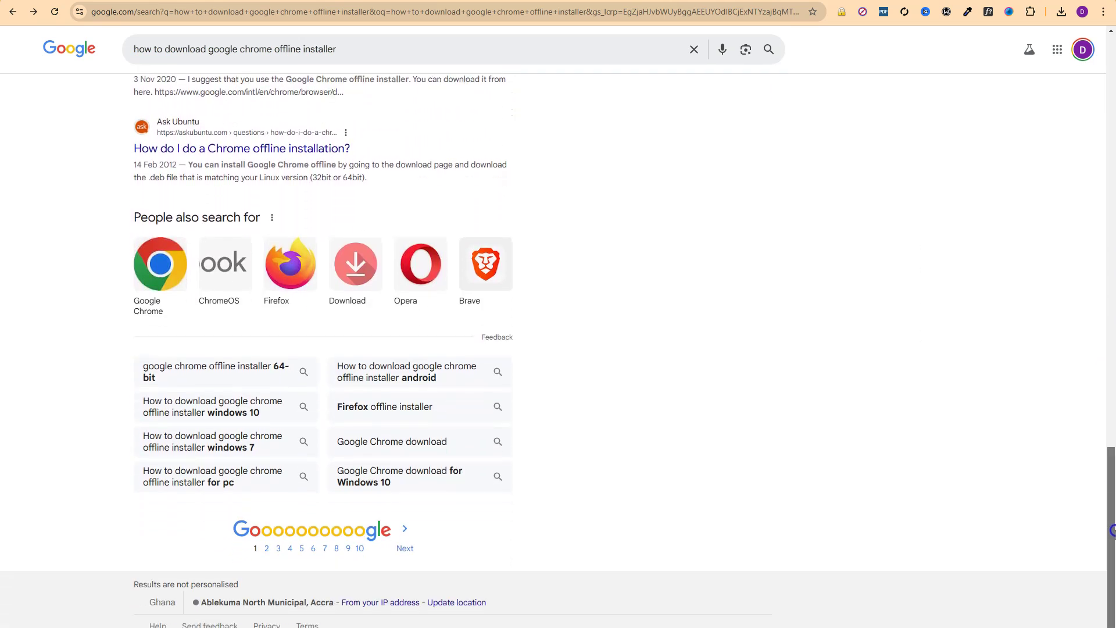
left_click_drag(1113, 502, 1105, 144)
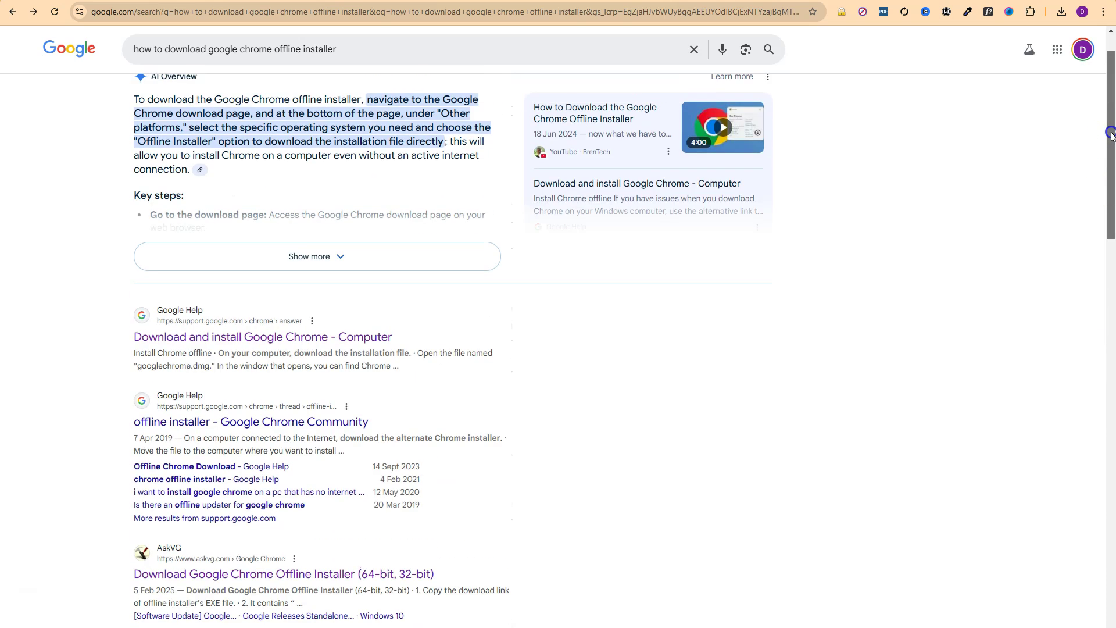
left_click(262, 337)
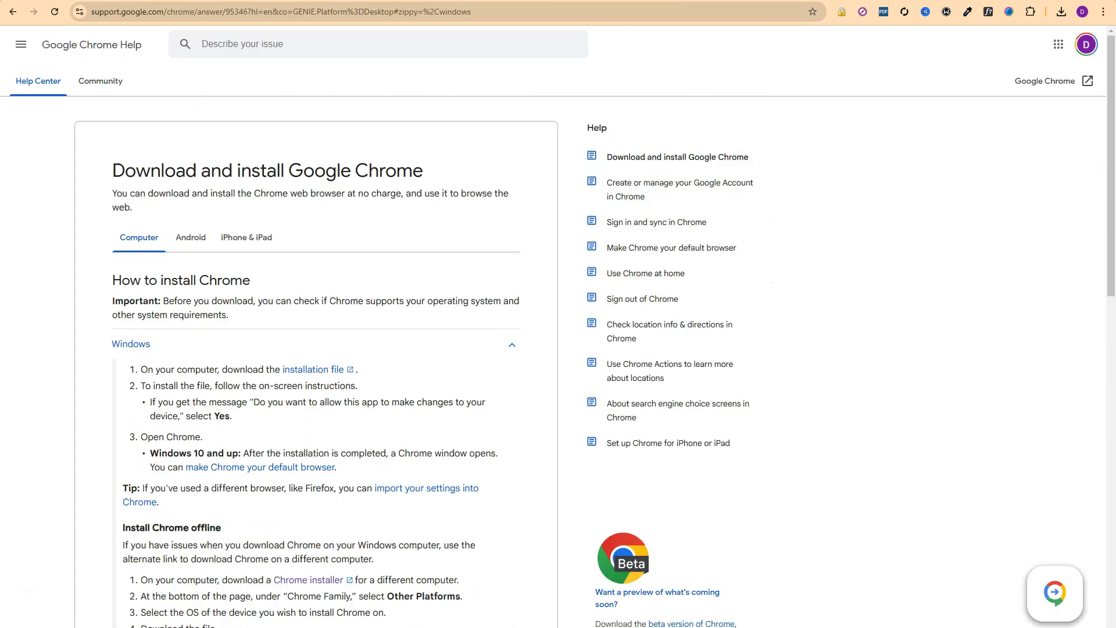
left_click(263, 12)
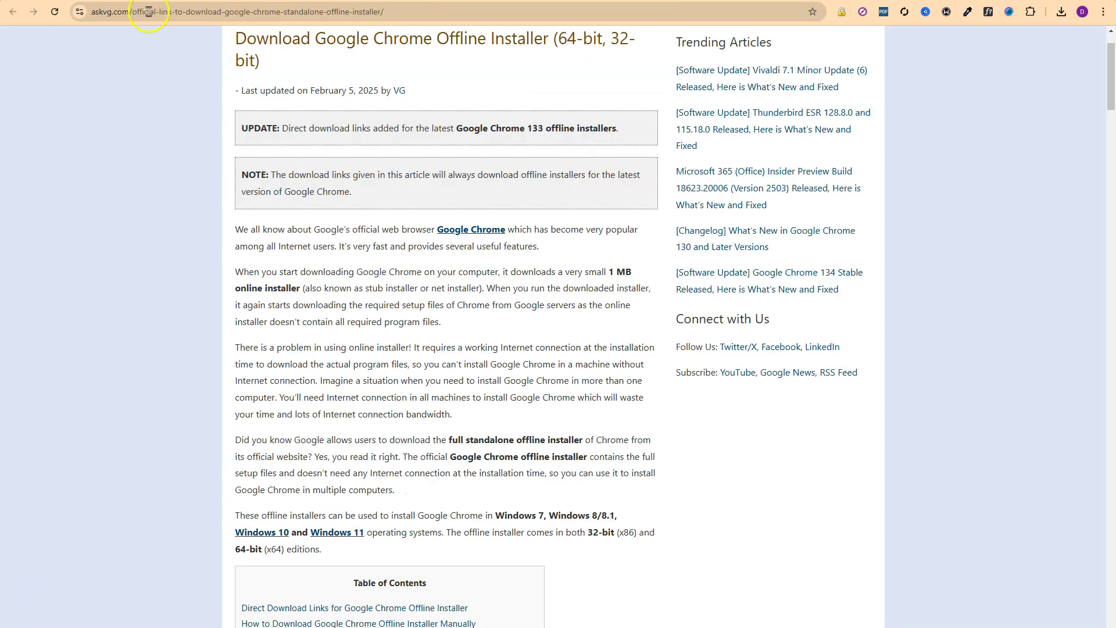
left_click(201, 12)
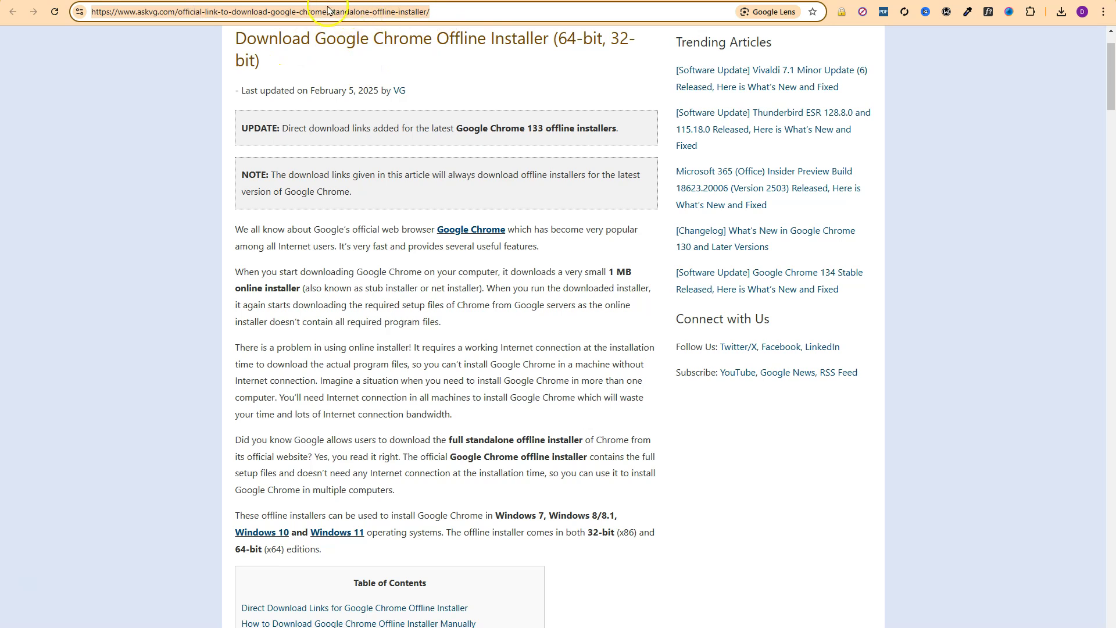
left_click_drag(1112, 133, 1113, 170)
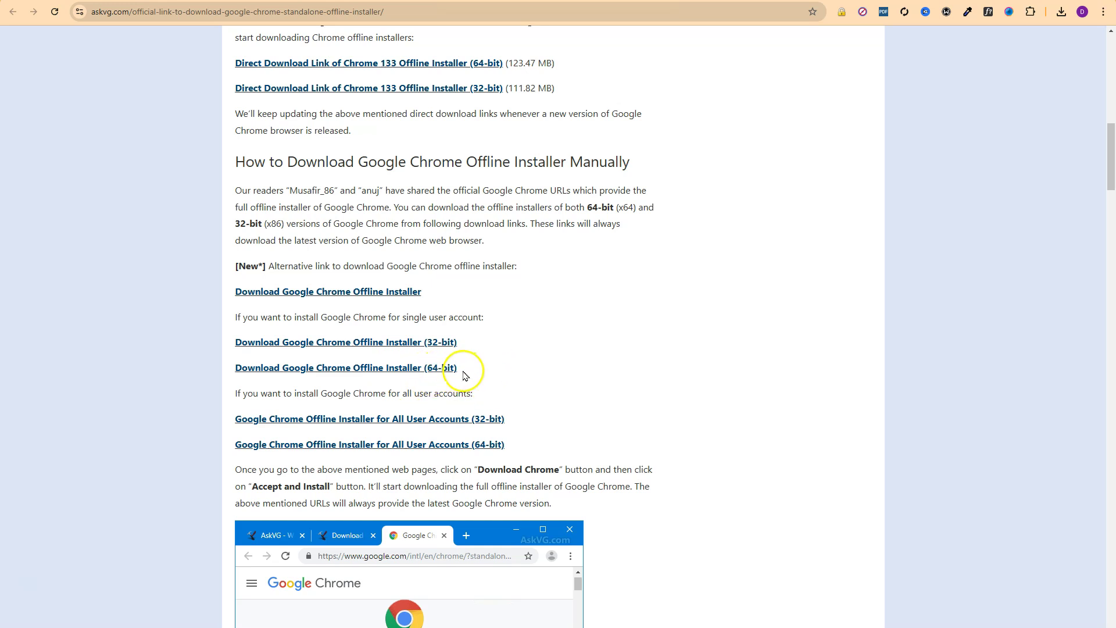
Request Chrome from AskVG's 64-bit single-user installer link, then go back to the article.
left_click(337, 369)
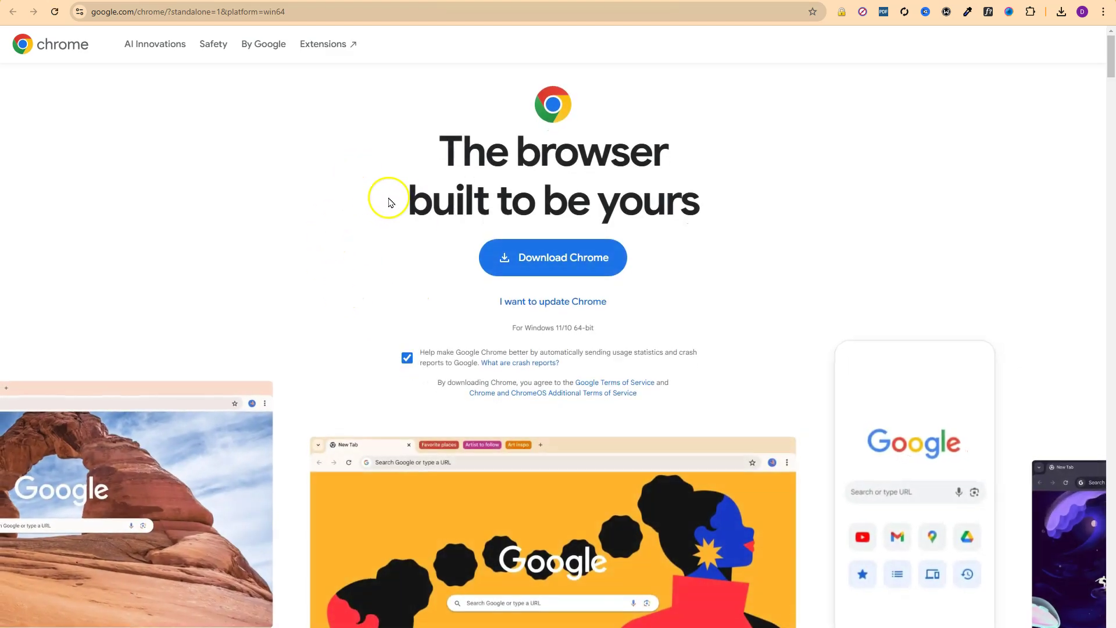
left_click(560, 260)
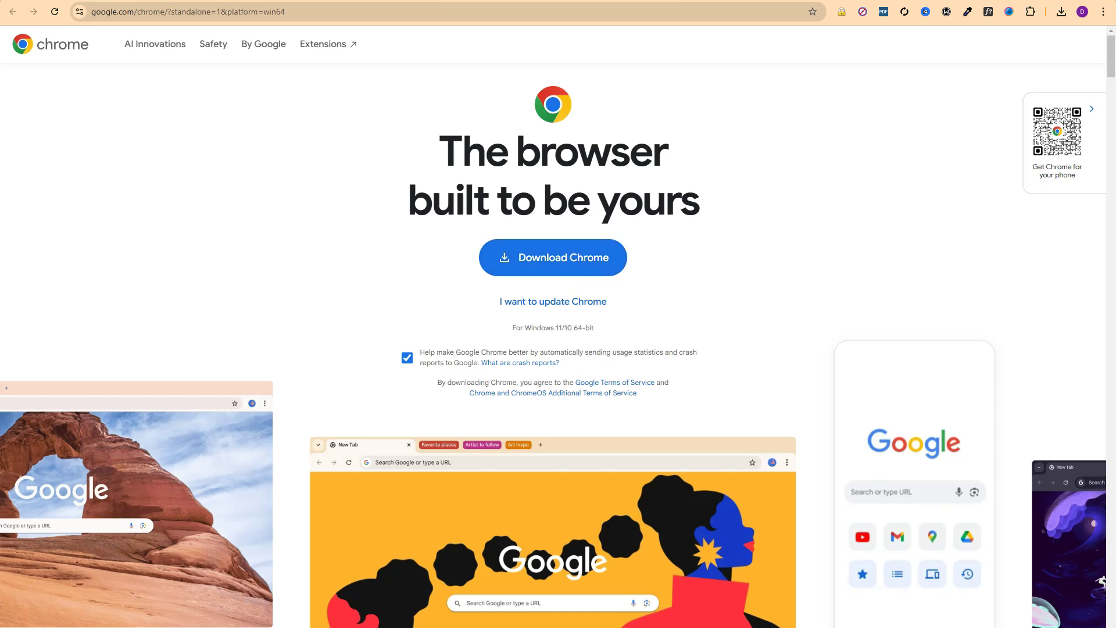
key("alt+Left")
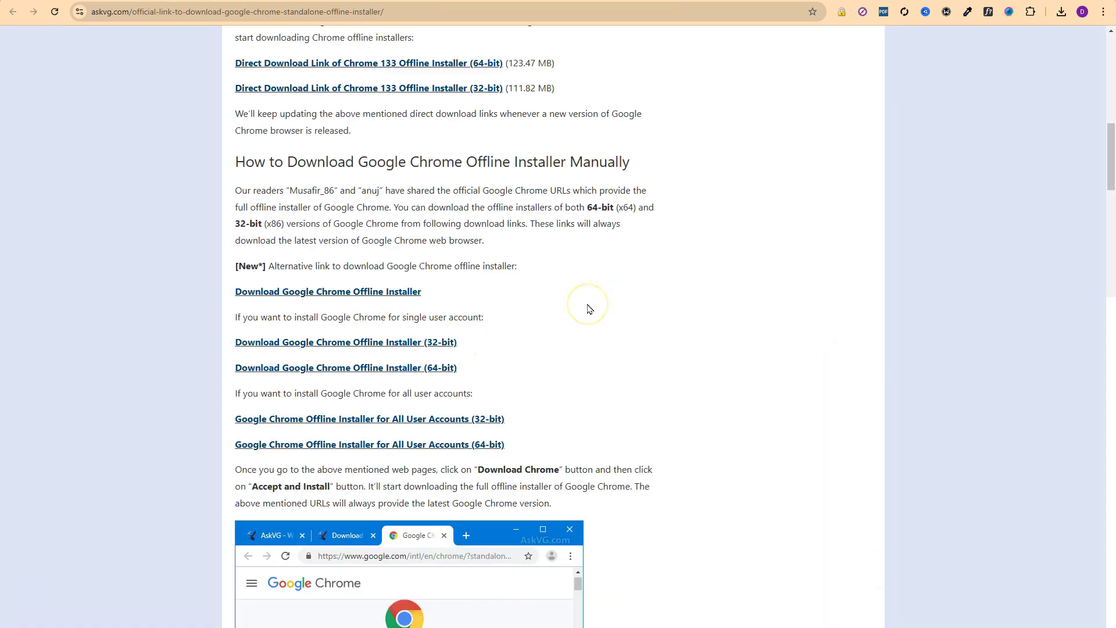